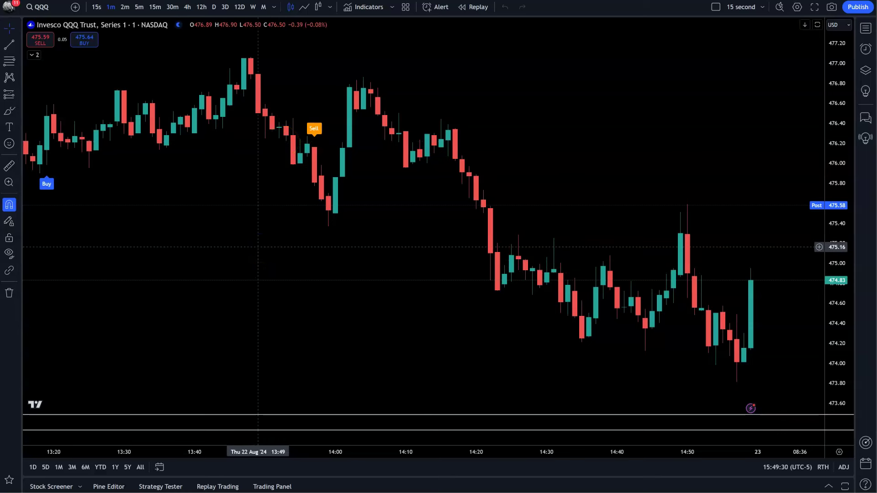
Zoom out to the 1D range so the whole 22 Aug session shows every Buy and Sell marker
click(285, 277)
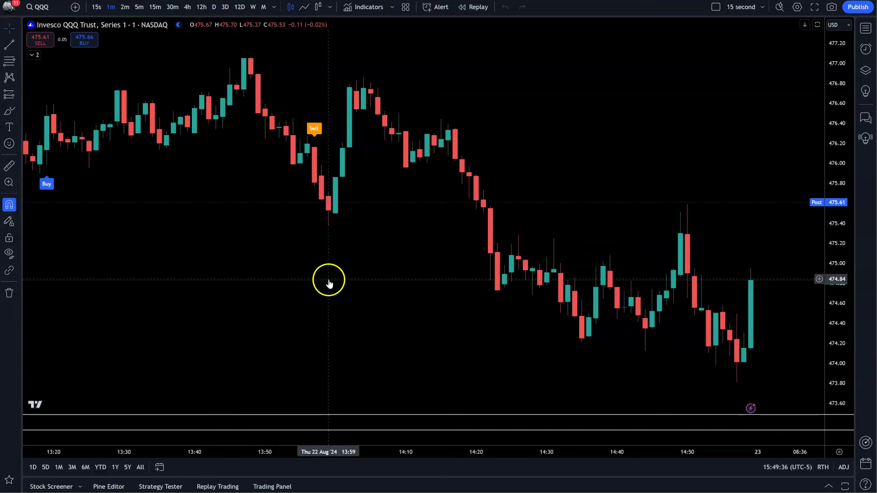
scroll(305, 249, down, 5)
scroll(319, 247, down, 6)
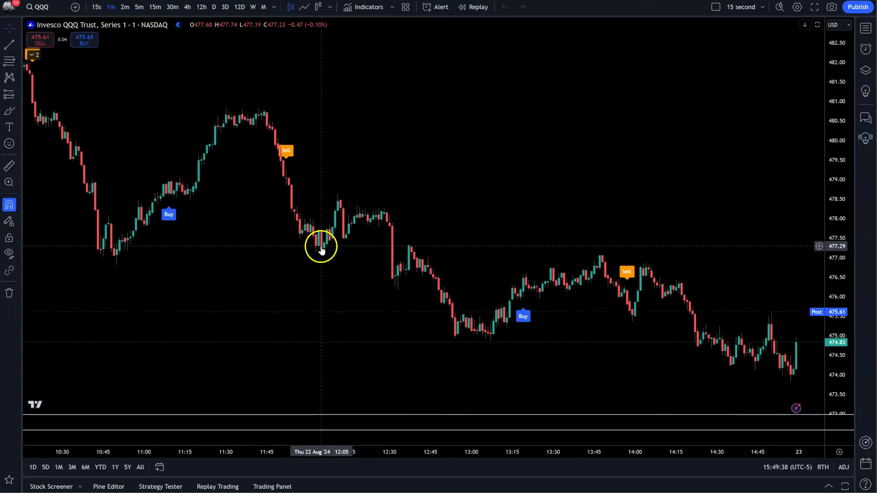
click(32, 467)
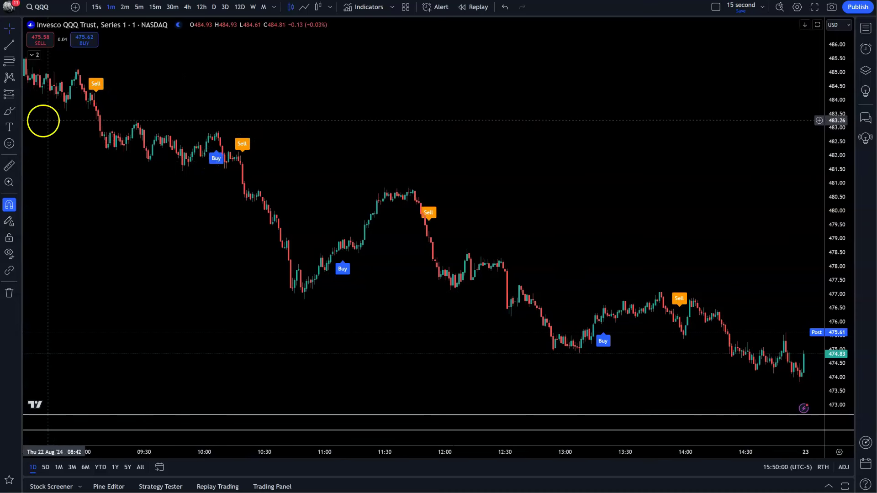
click(9, 111)
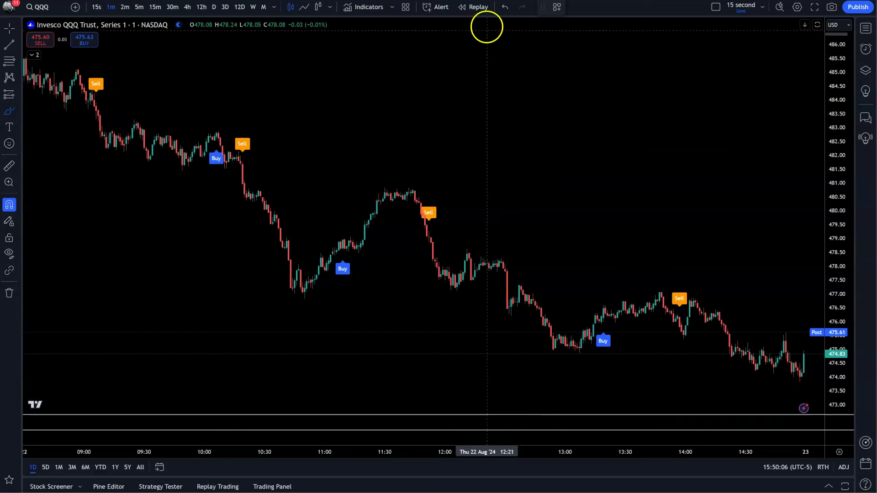
Start bar replay from the 10:07 bar, leaving empty space after the last bar
click(478, 8)
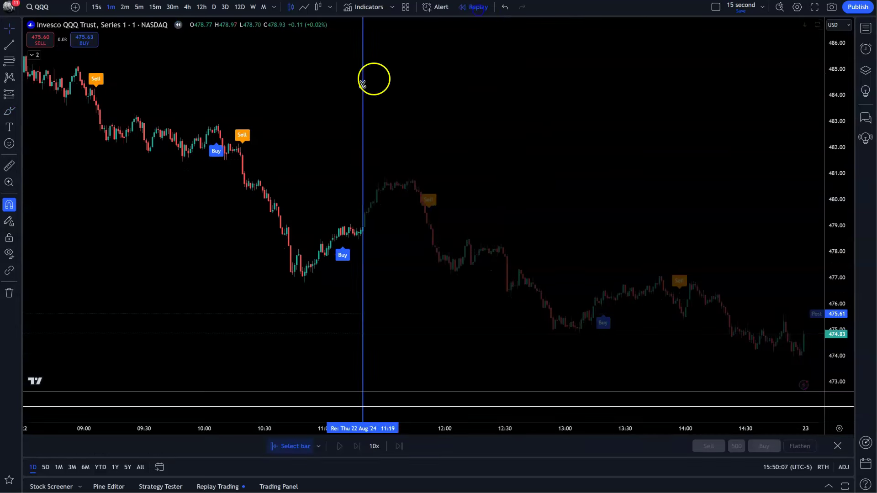
click(216, 140)
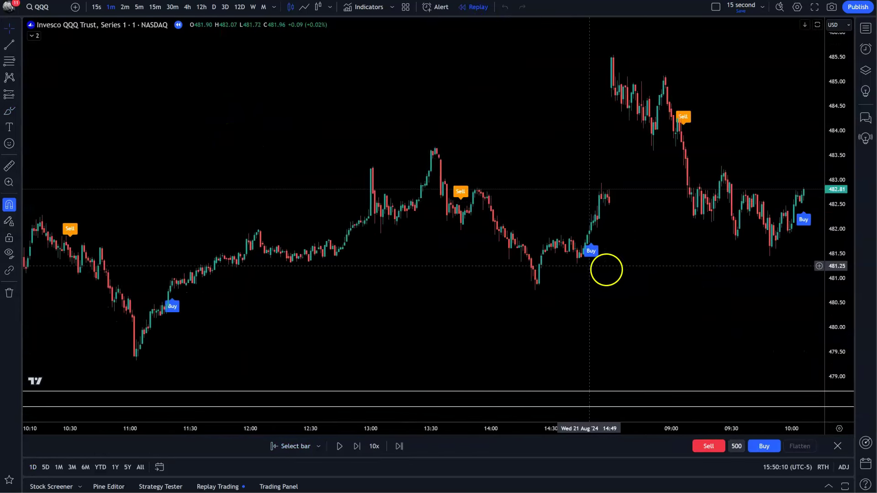
scroll(608, 270, up, 5)
drag(702, 177, 599, 152)
scroll(566, 169, up, 2)
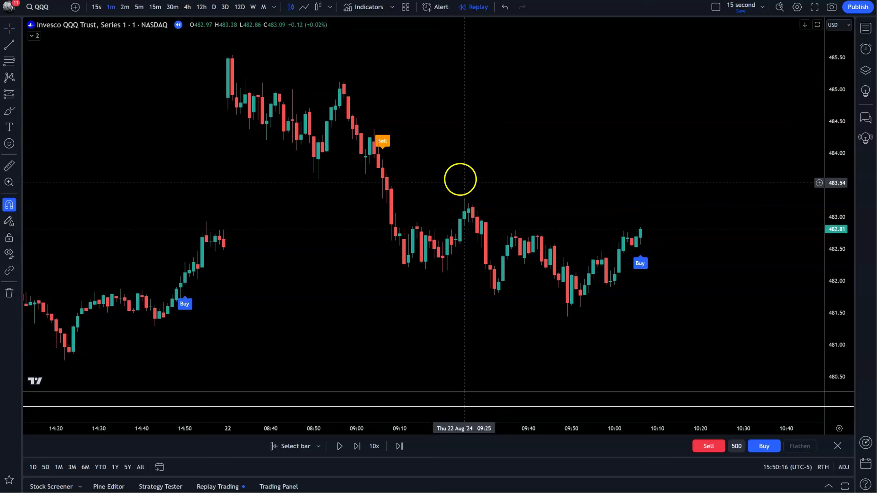
Pick the Trend Line drawing tool, then bring up the position and measuring tools
click(19, 48)
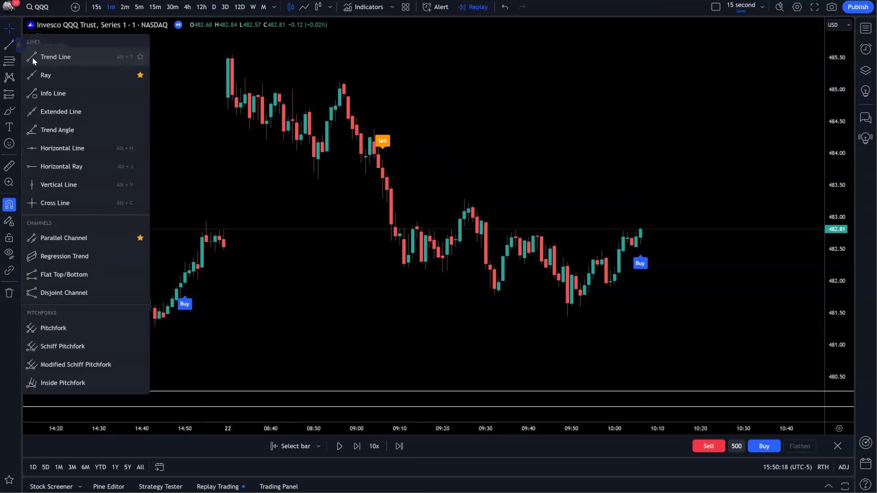
click(48, 55)
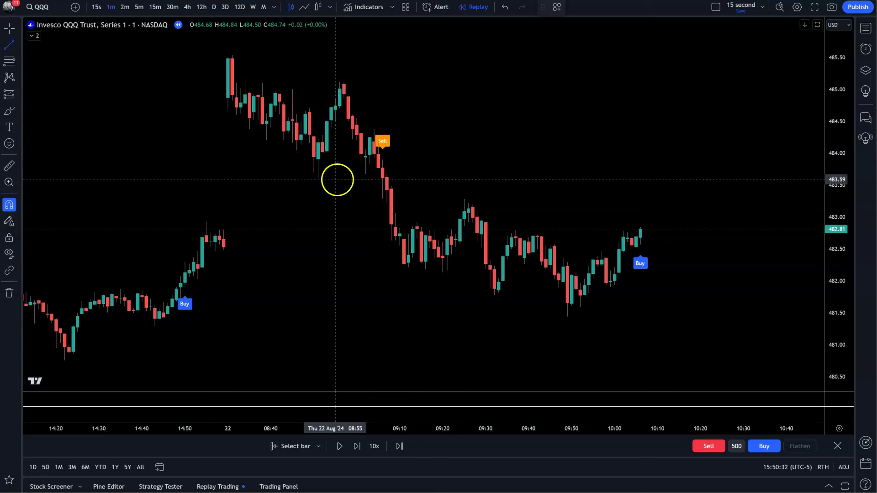
click(20, 95)
click(40, 105)
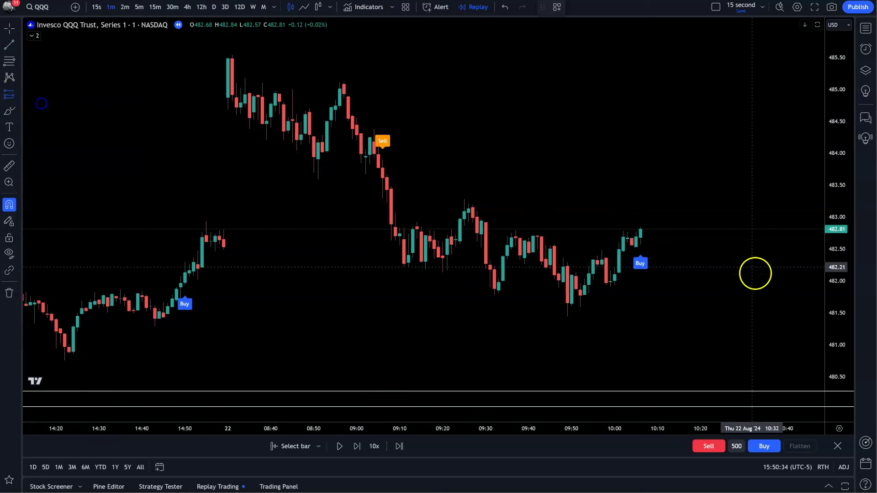
click(640, 229)
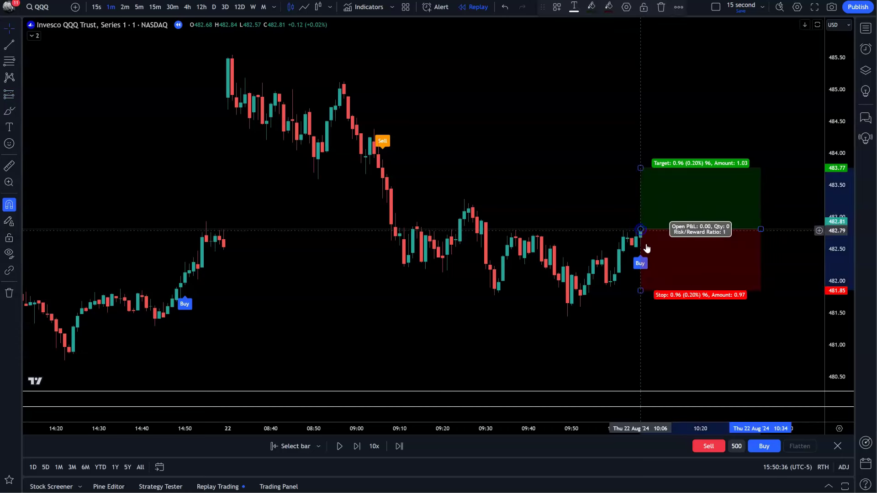
mouse_move(640, 293)
mouse_down()
mouse_move(676, 275)
mouse_move(668, 262)
mouse_up()
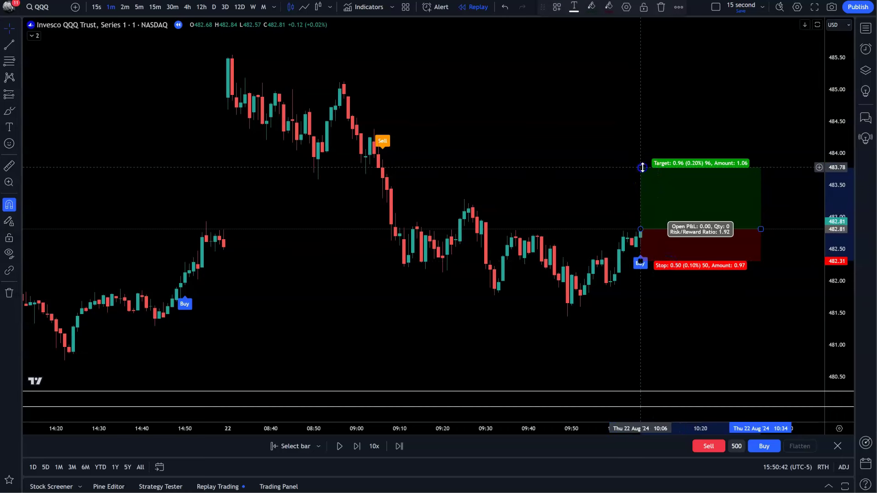
drag(642, 167, 642, 165)
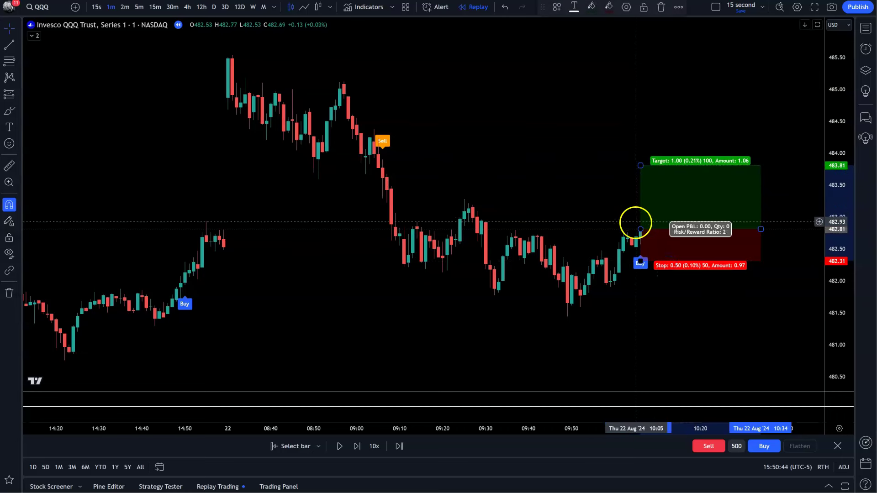
click(657, 297)
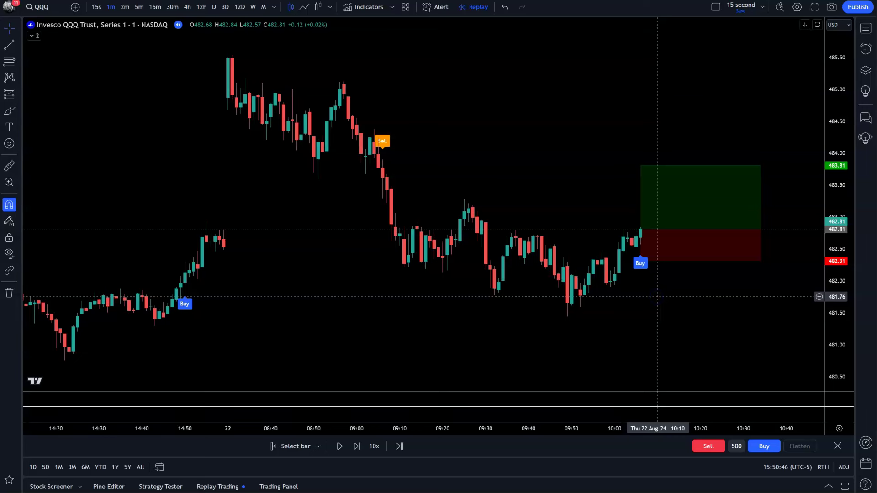
click(674, 256)
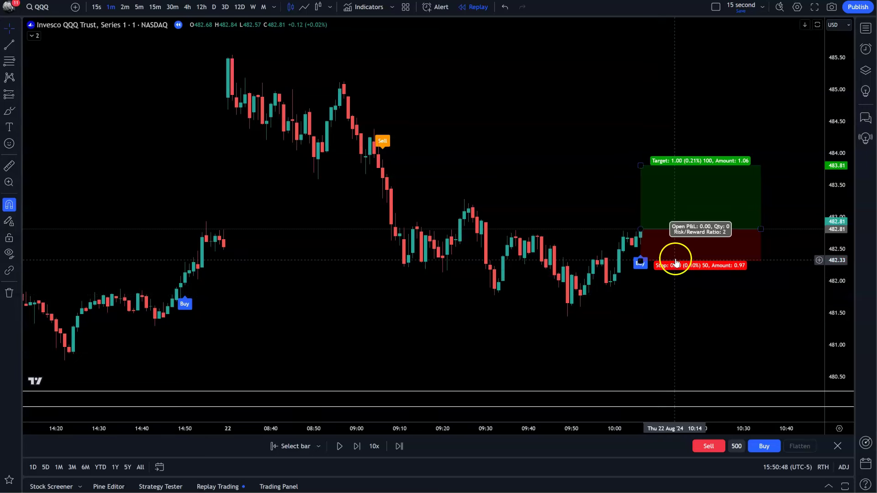
key(Delete)
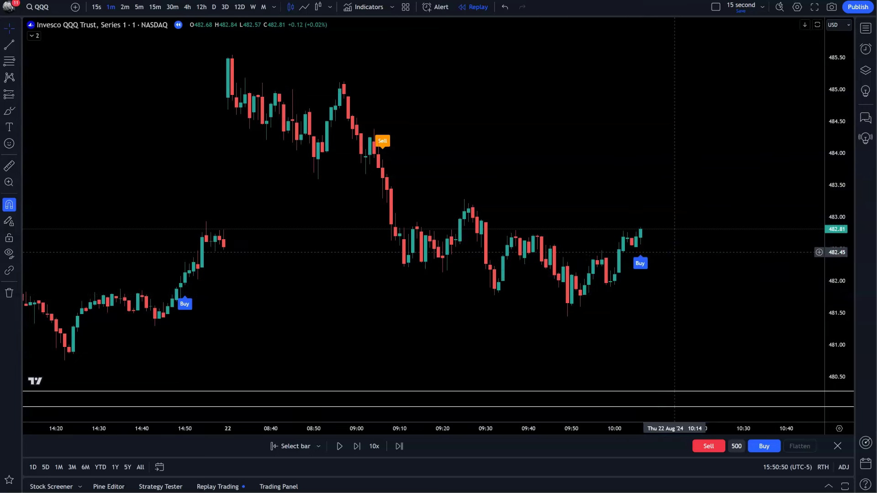
Restart the replay from the 09:06 bar and pan the chart toward the later bars
click(295, 446)
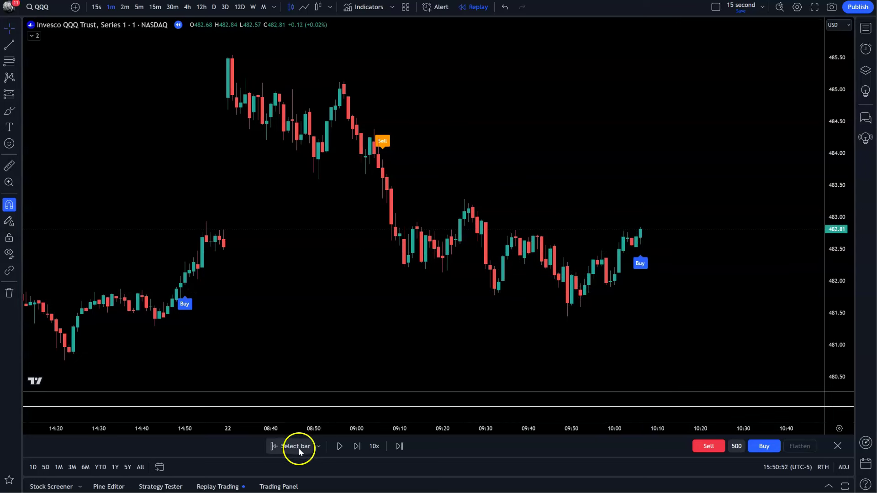
click(382, 198)
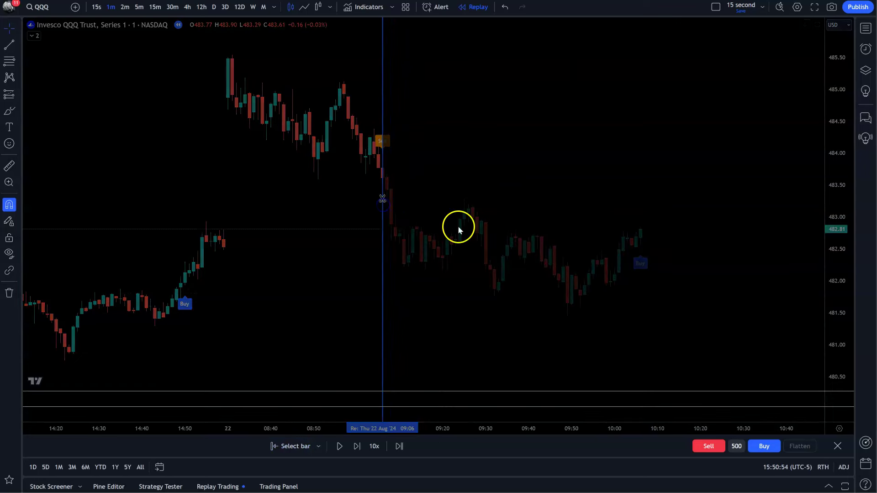
scroll(574, 260, up, 5)
scroll(392, 203, down, 1)
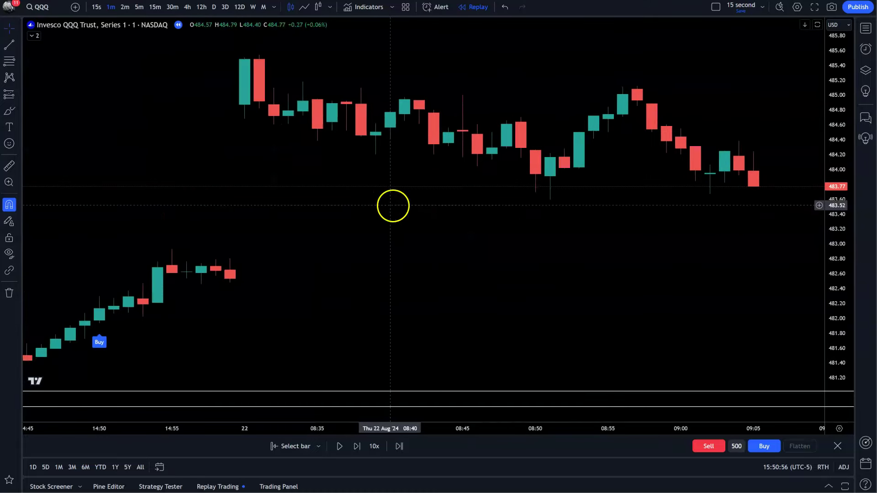
drag(392, 204, 328, 240)
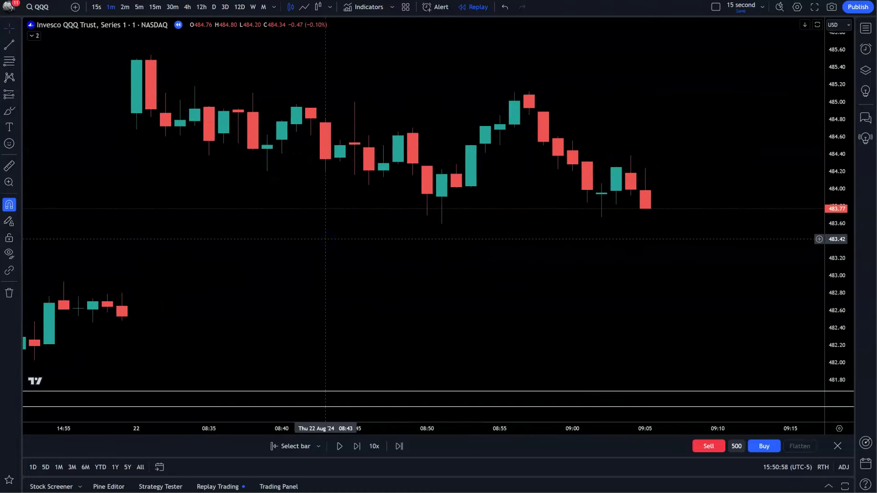
click(366, 202)
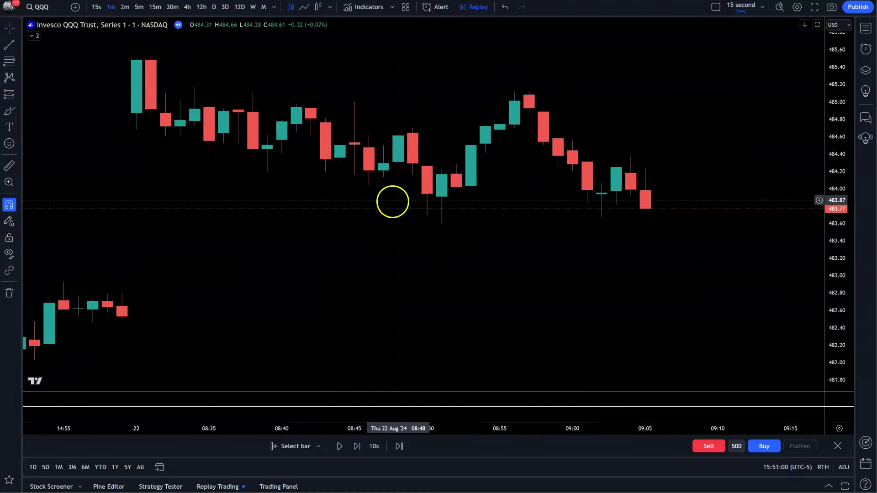
click(557, 184)
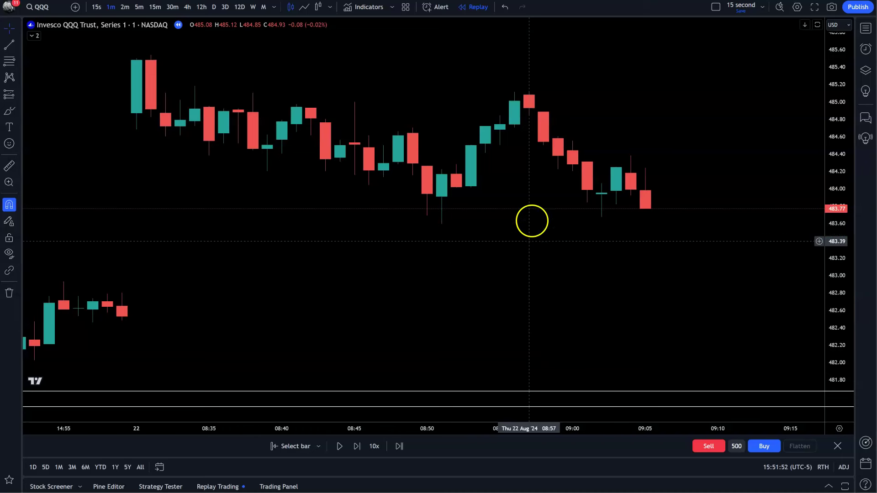
Step the replay forward until the latest red candle closes at 483.61
click(357, 446)
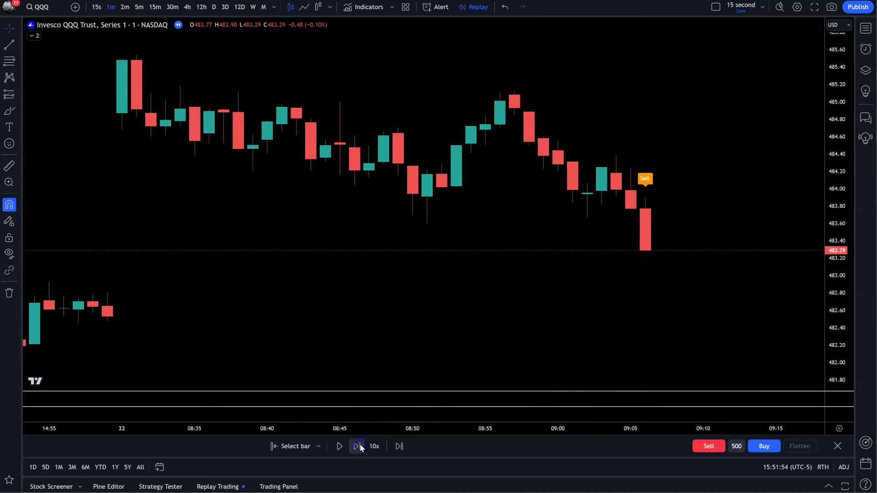
key(shift+Right)
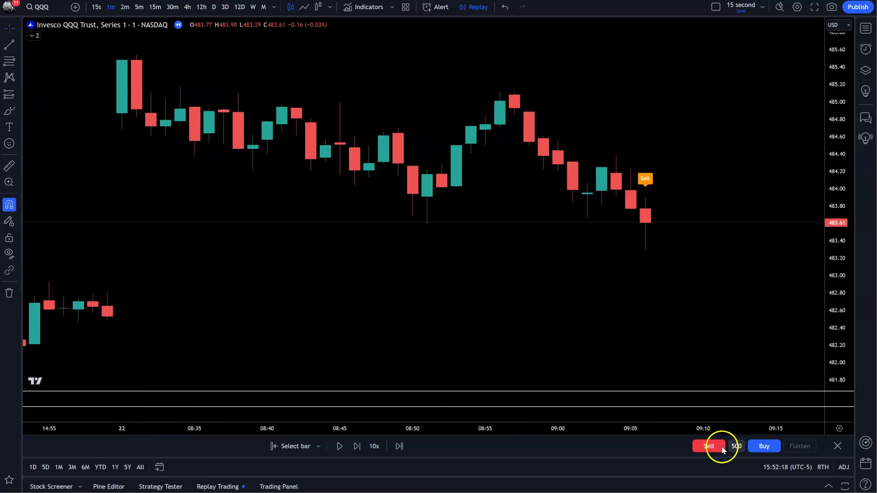
Short 500 shares at 483.61 with stop-loss 484.11 and take-profit 482.61, then advance one bar
click(708, 447)
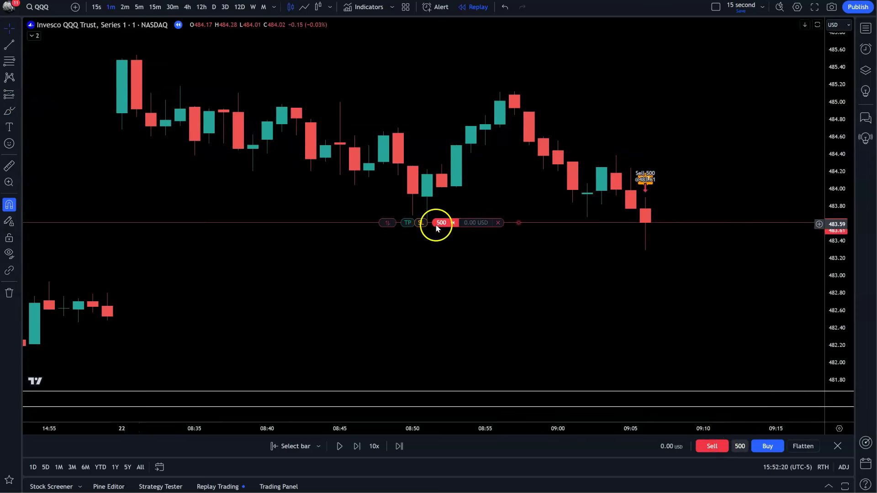
drag(419, 223, 776, 179)
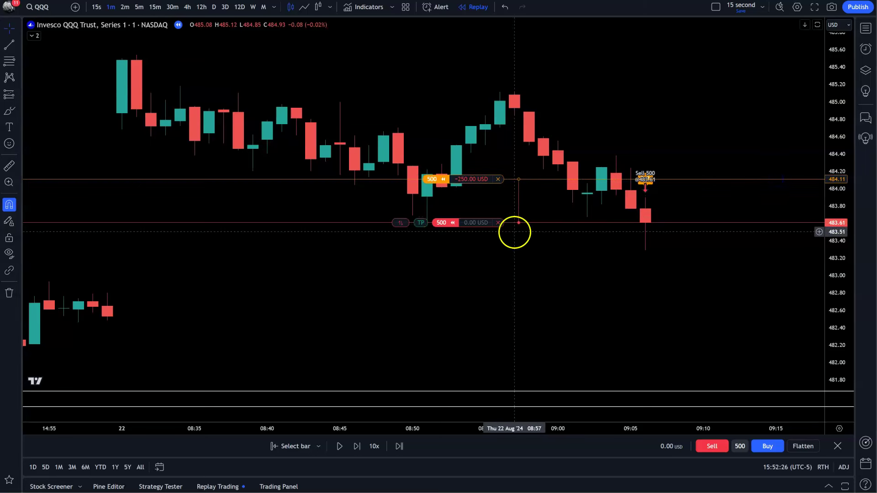
drag(420, 224, 420, 310)
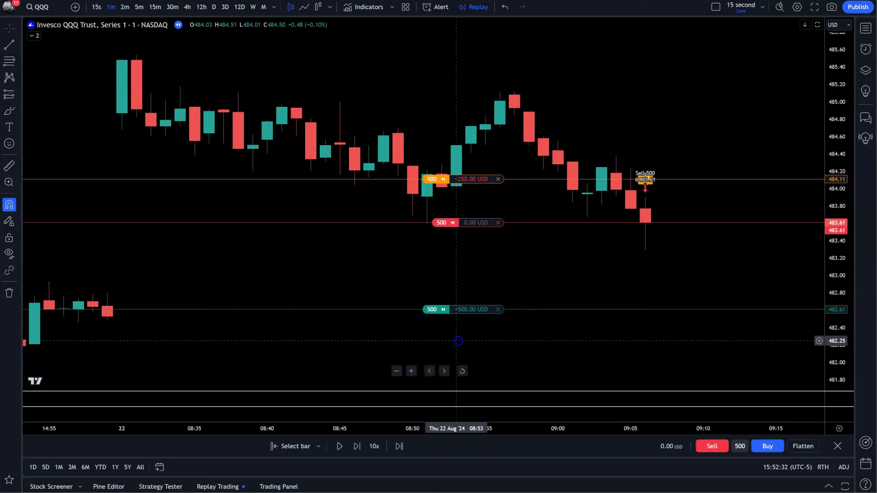
click(358, 447)
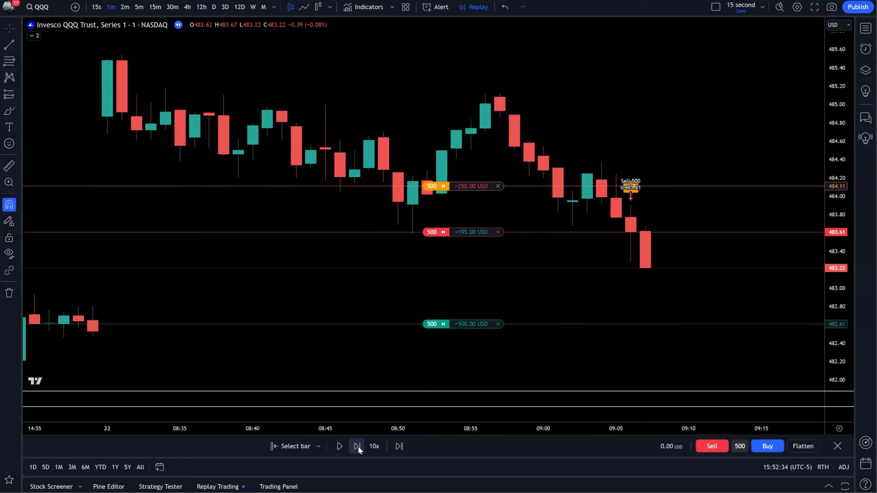
Advance the replay bar by bar until the 482.61 take-profit fills, booking +500 USD
click(358, 447)
click(358, 447)
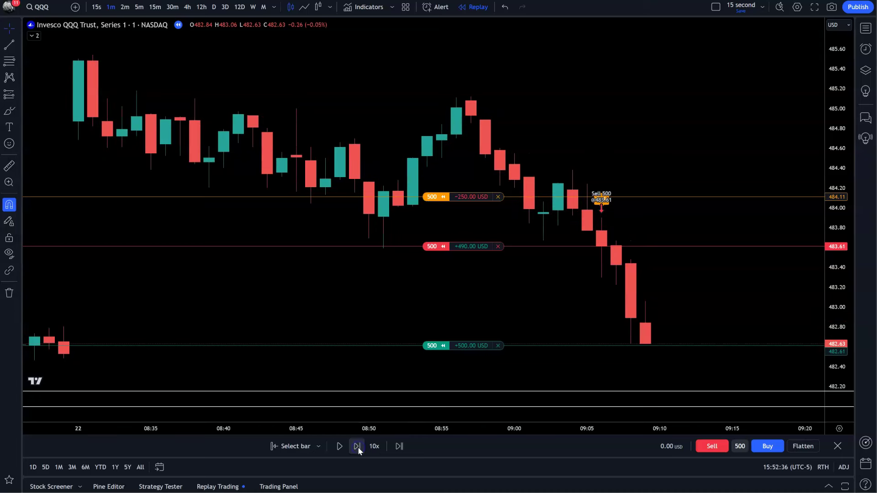
click(358, 447)
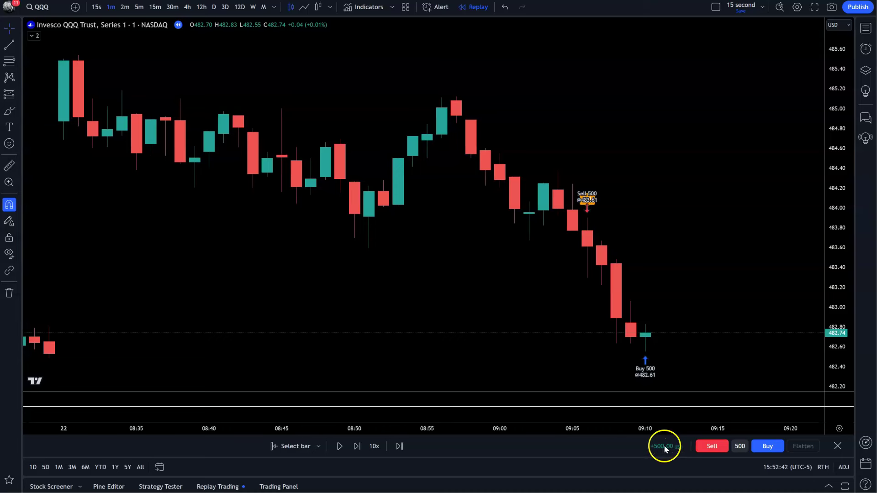
click(358, 451)
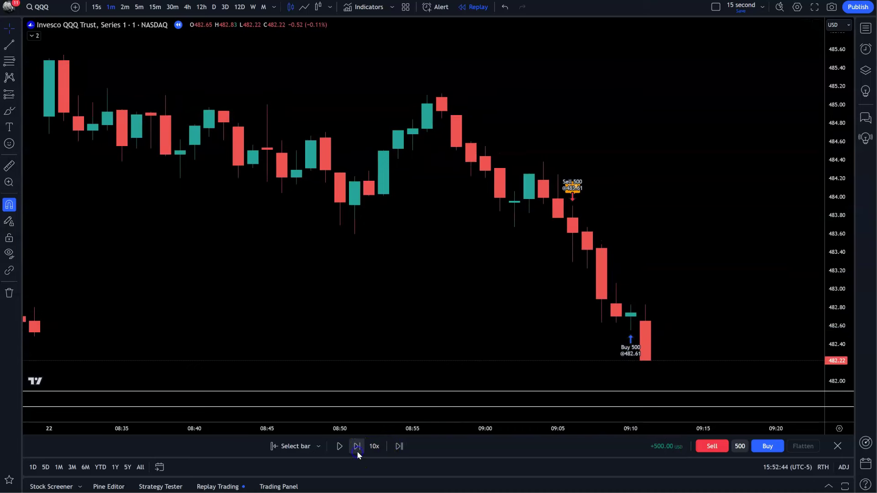
click(357, 450)
click(357, 451)
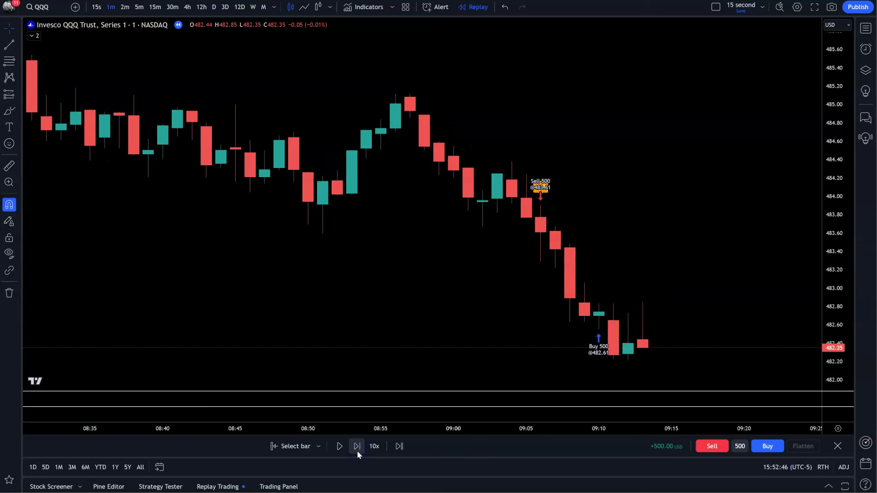
click(357, 450)
click(357, 450)
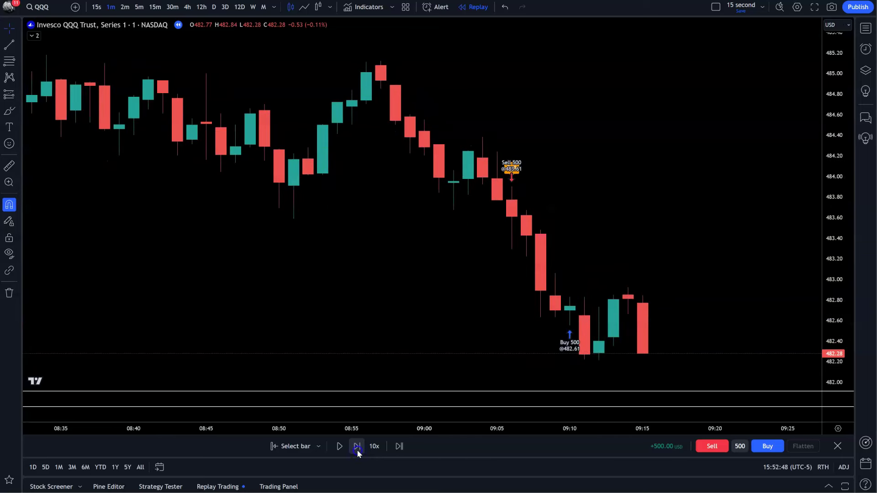
click(357, 449)
click(357, 449)
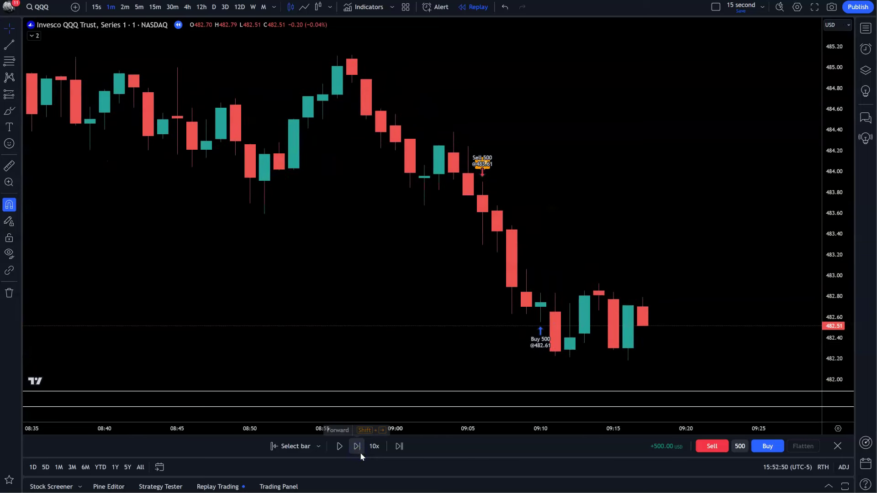
click(360, 452)
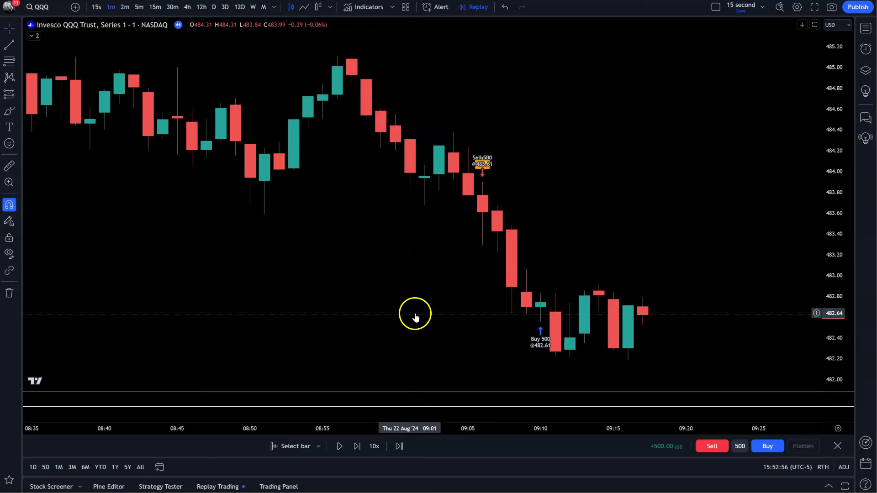
click(353, 451)
Advance the replay to about 10:04 and go long 500 shares at 482.81
click(356, 452)
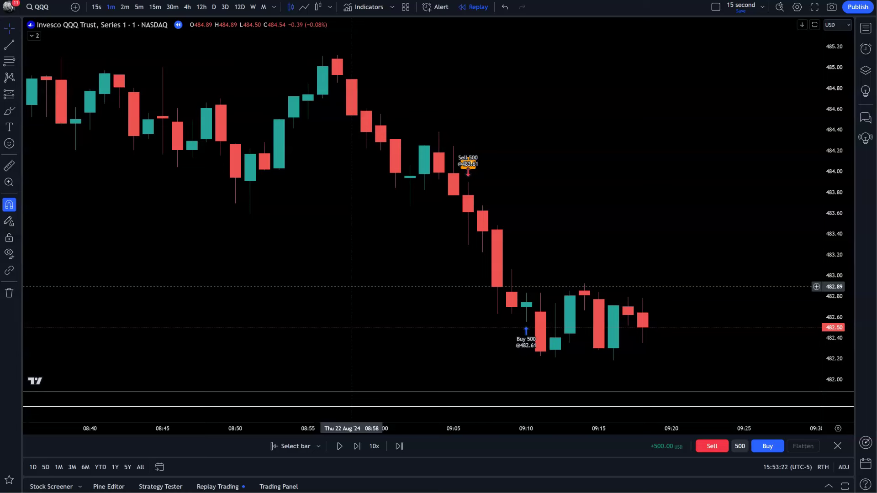
click(373, 372)
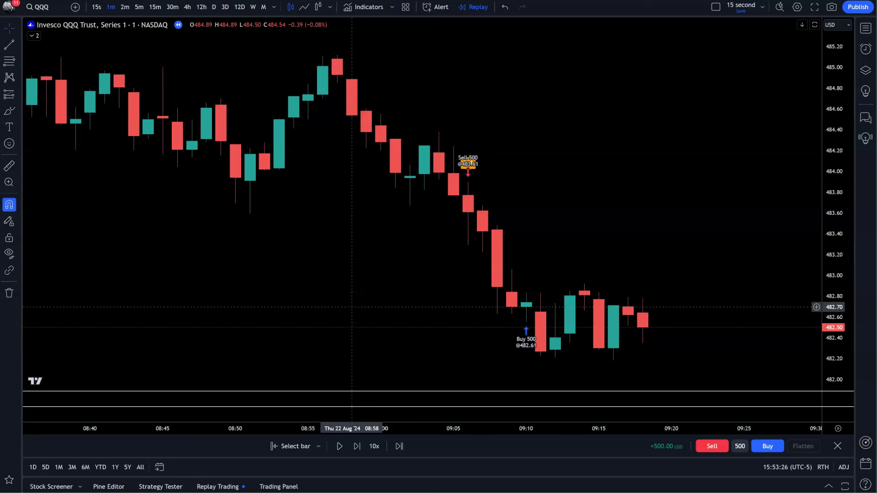
click(357, 448)
click(356, 447)
click(356, 446)
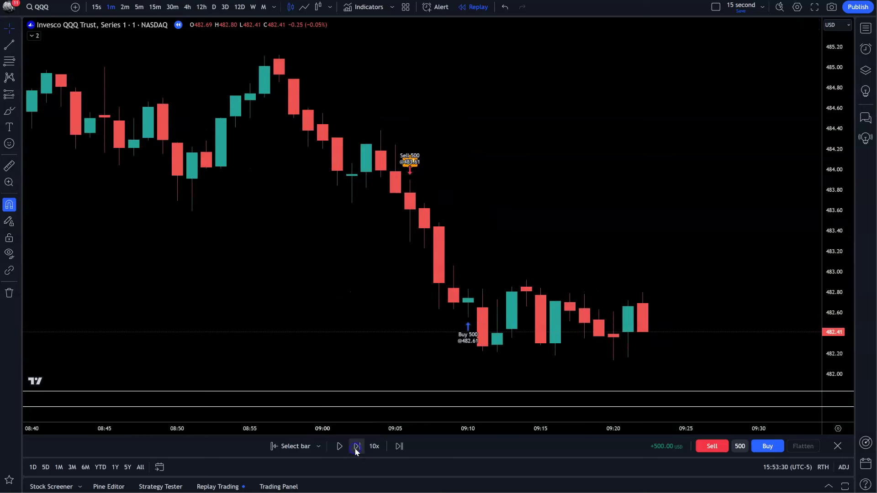
click(357, 447)
click(357, 447)
click(356, 447)
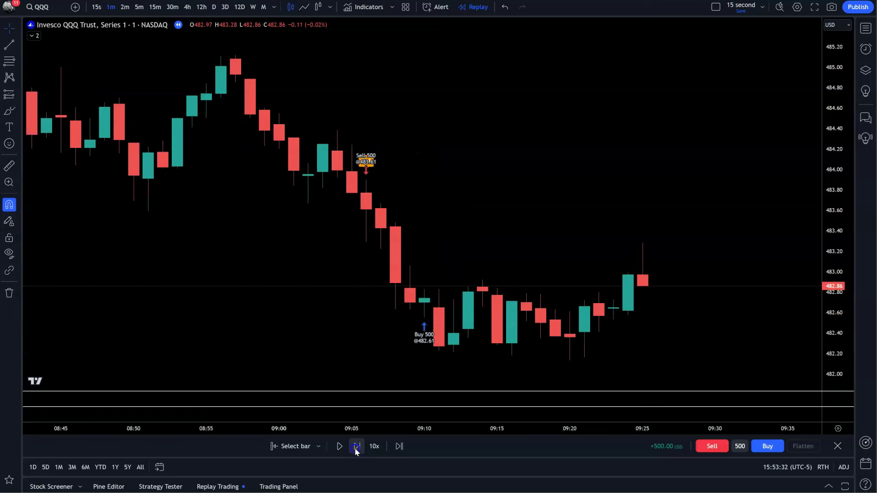
click(357, 447)
click(837, 429)
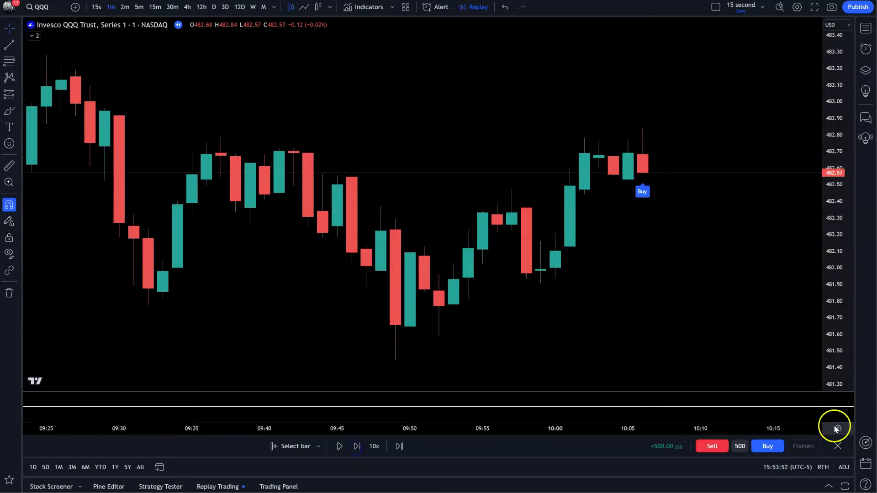
click(763, 446)
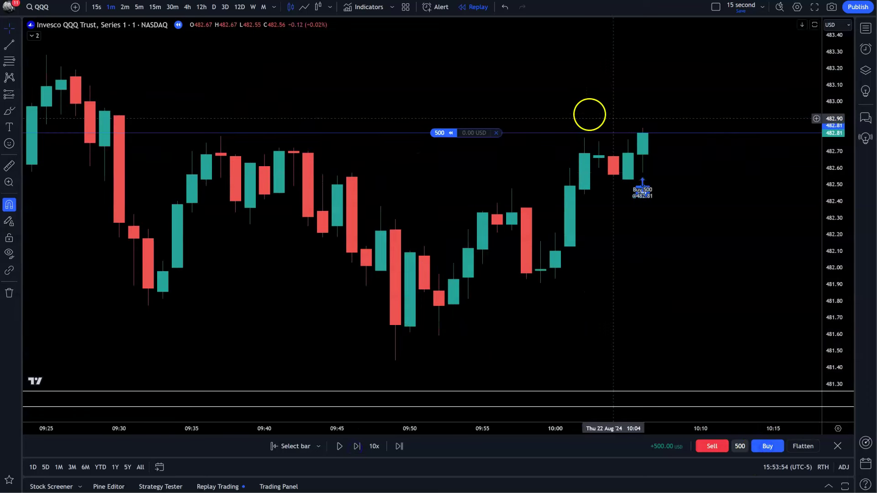
Add a stop-loss and take-profit to the long, stepping forward until the 482.31 stop fills
drag(420, 133, 747, 216)
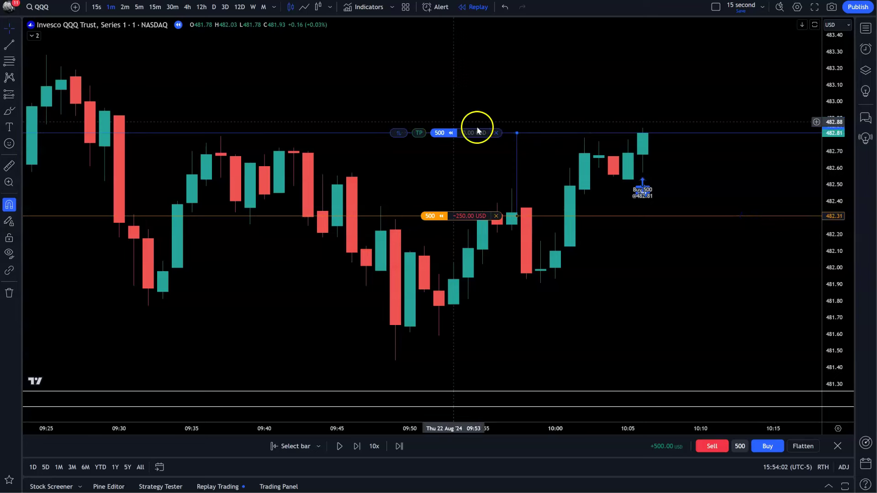
drag(408, 133, 606, 21)
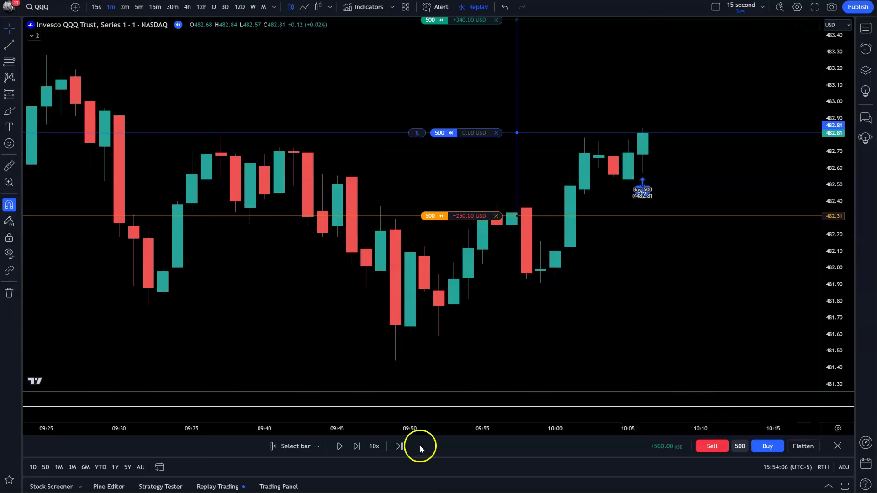
click(355, 448)
click(356, 448)
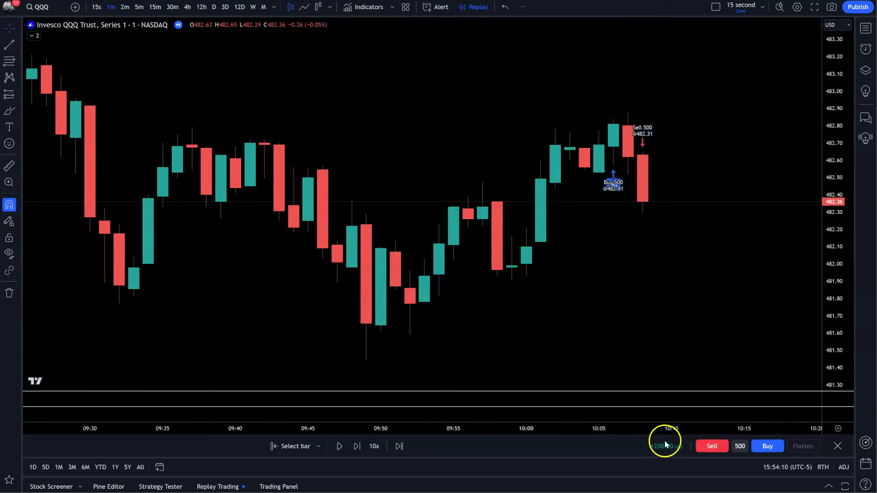
click(229, 487)
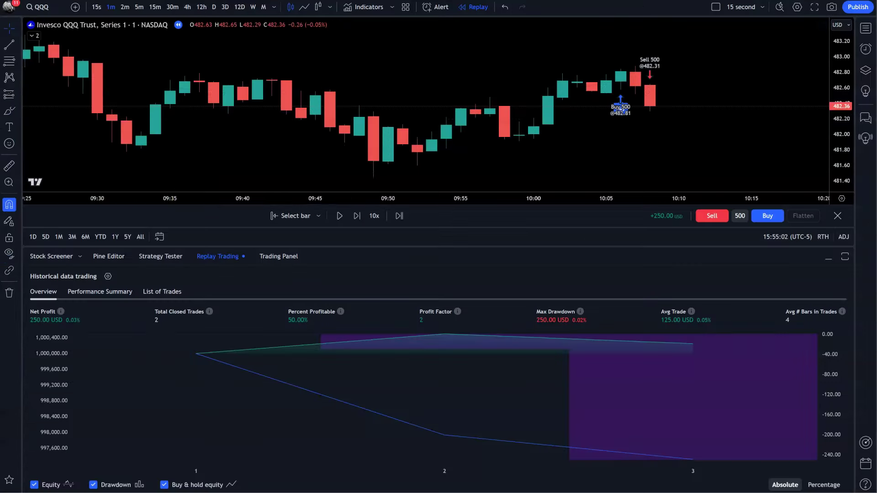
click(829, 258)
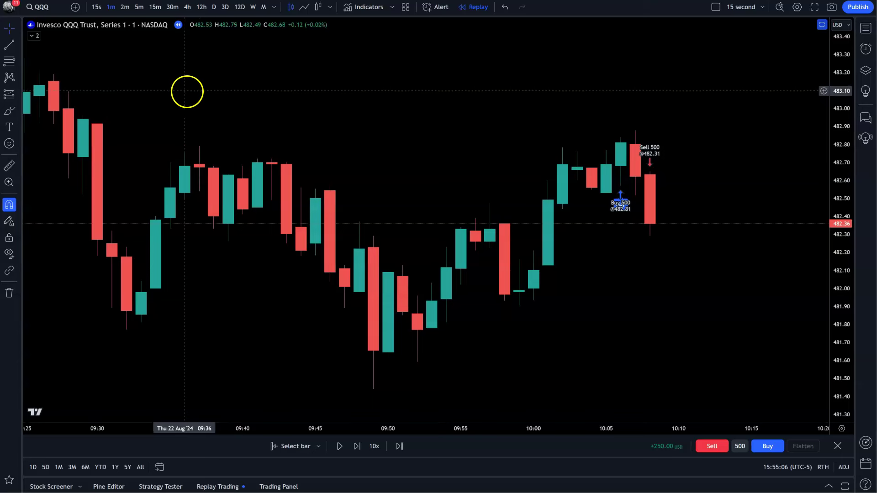
Restart the replay from a bar near the 22 Aug open and advance one bar to 484.92
click(28, 36)
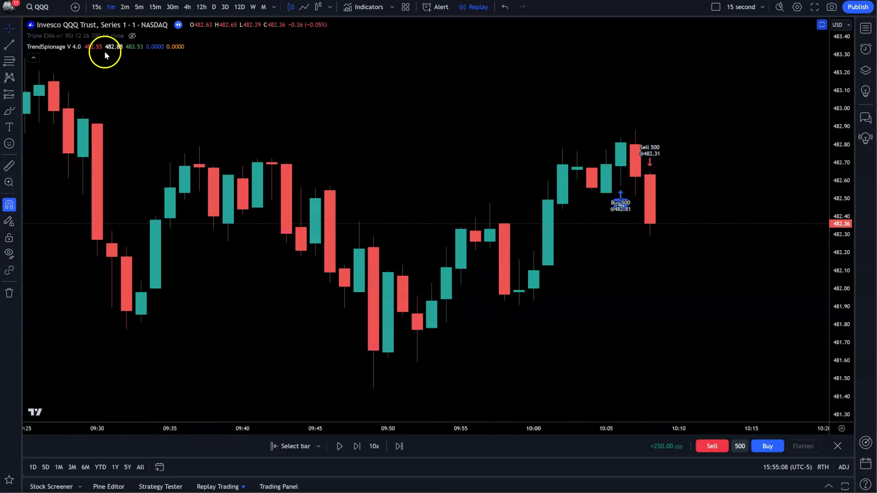
click(33, 63)
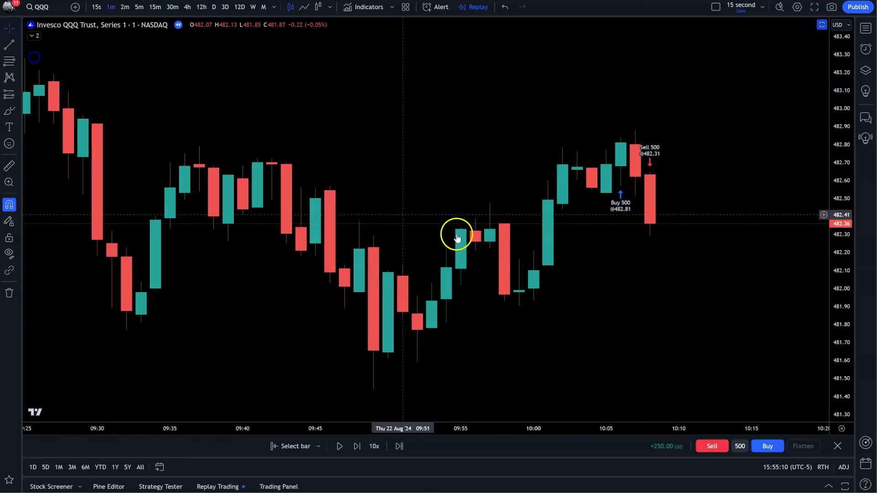
scroll(457, 237, down, 5)
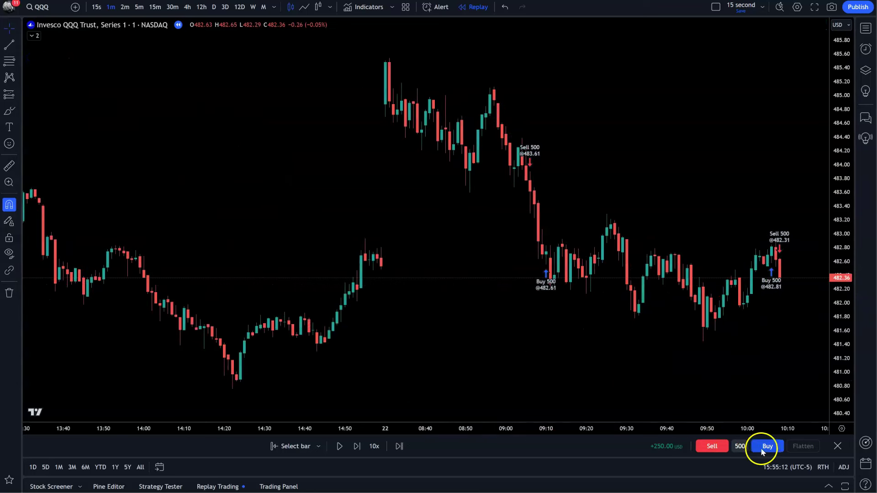
click(307, 446)
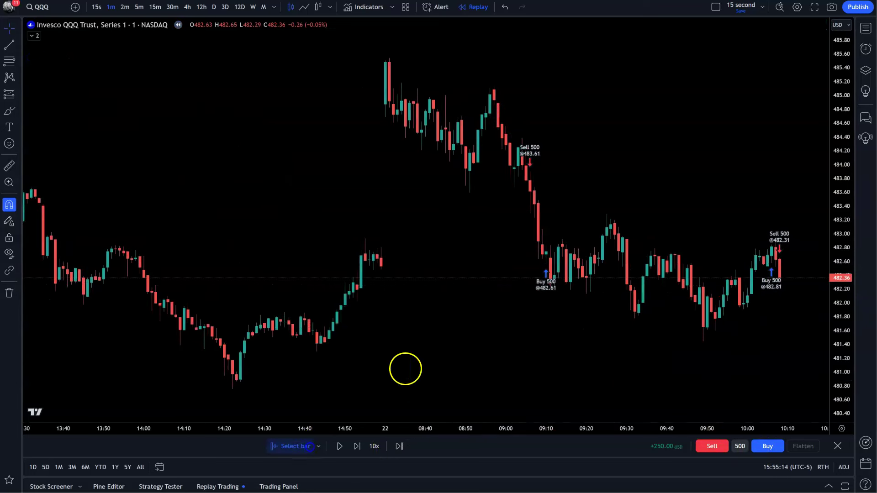
click(389, 200)
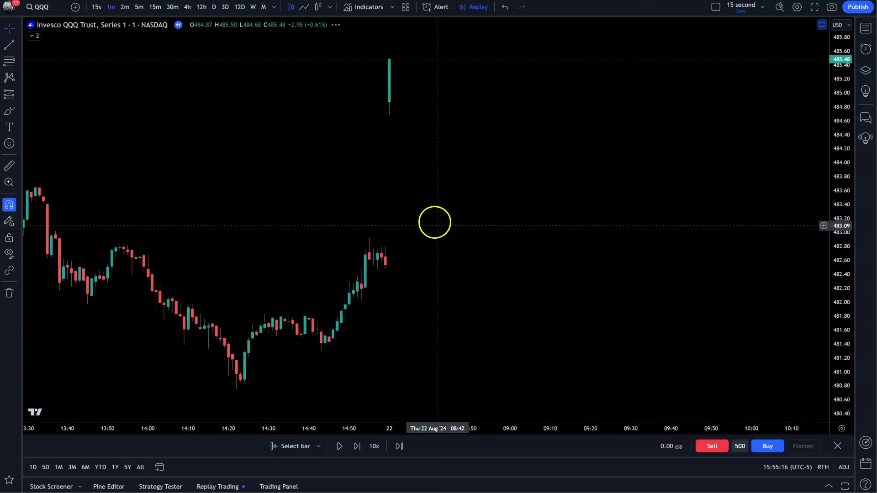
scroll(557, 235, up, 5)
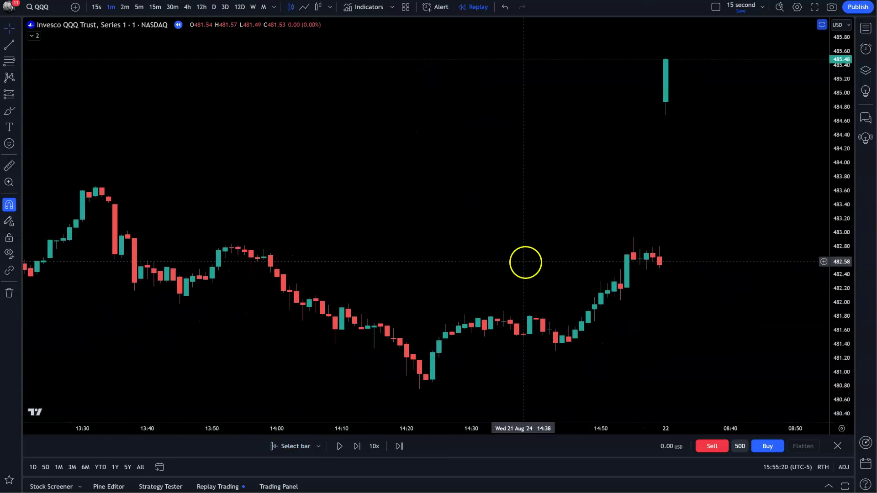
click(355, 449)
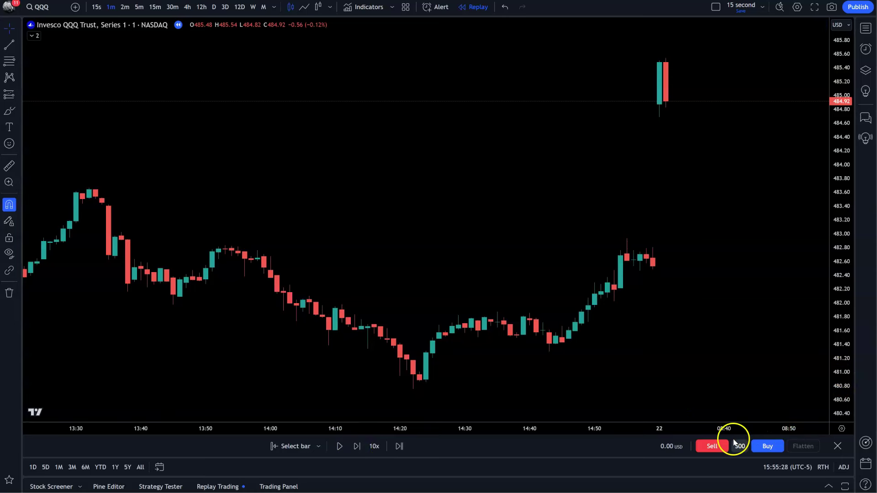
Short 500 shares at 484.92 with a stop-loss at 485.42 (−250 USD)
click(713, 446)
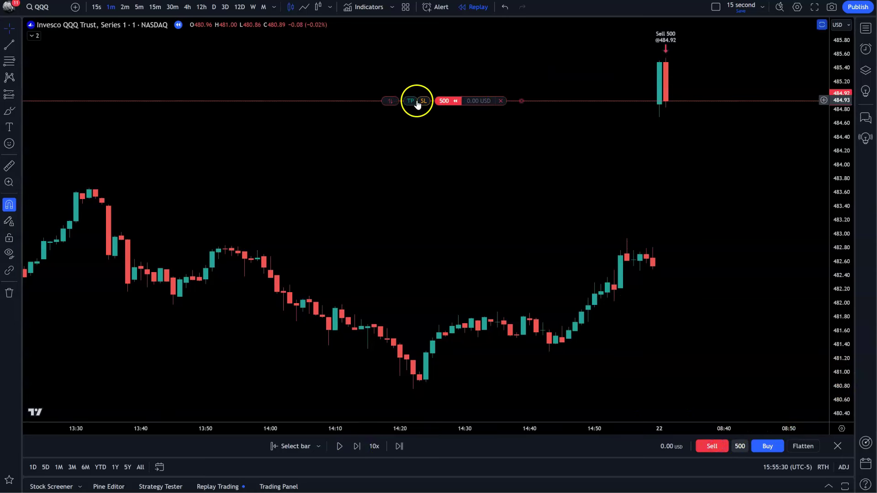
drag(417, 103, 574, 69)
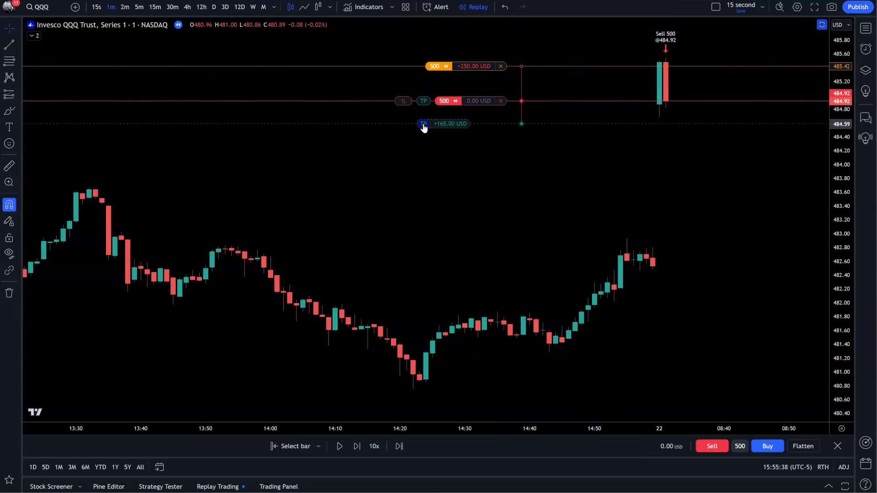